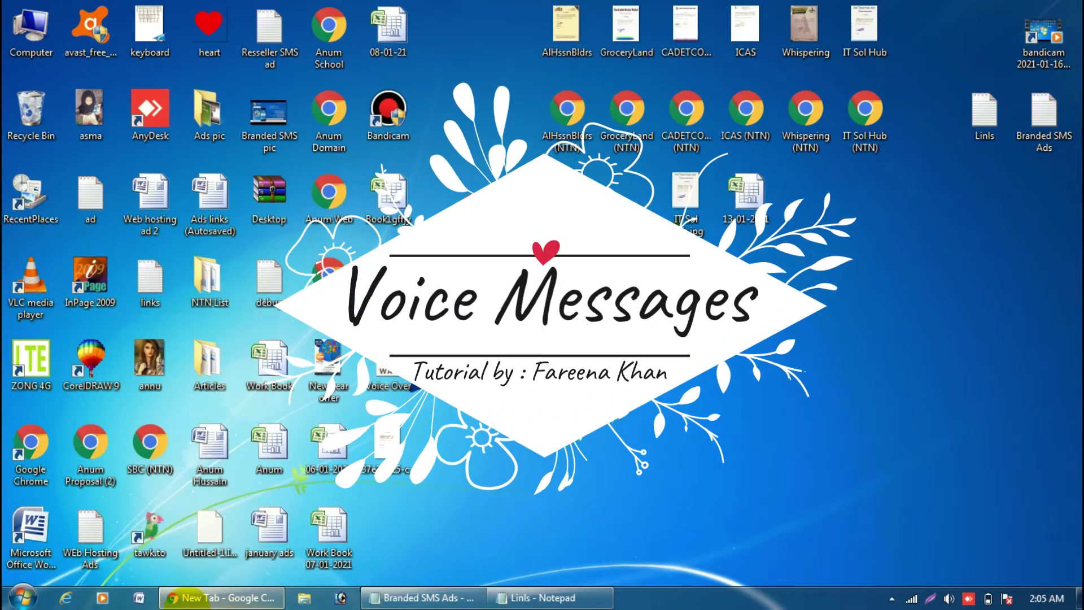
Restore Chrome and go to hajanaone.com from the address bar.
click(229, 593)
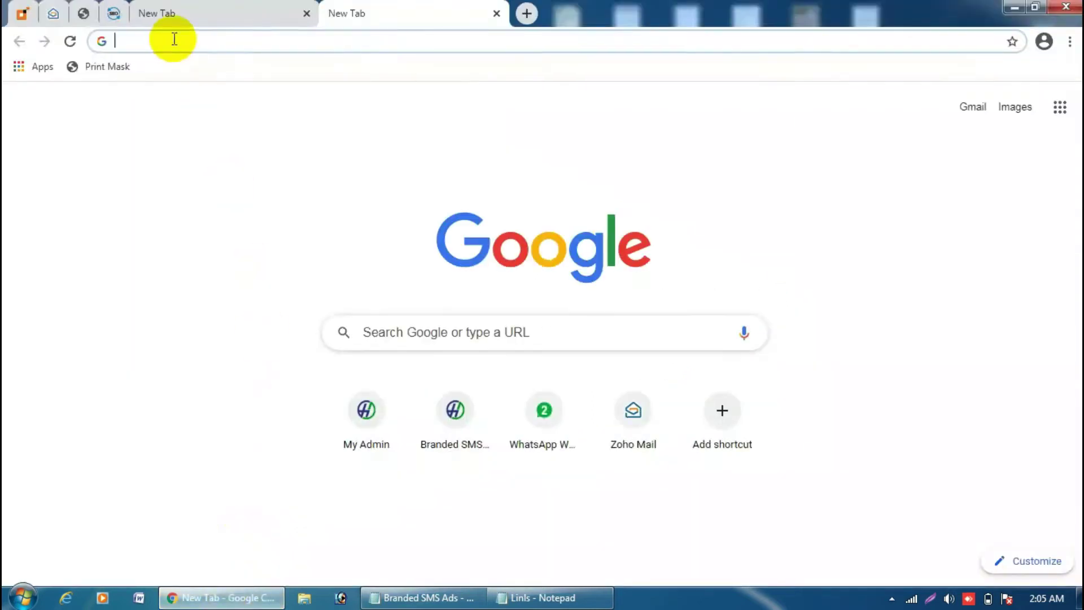
click(174, 39)
text(hajanaone.com)
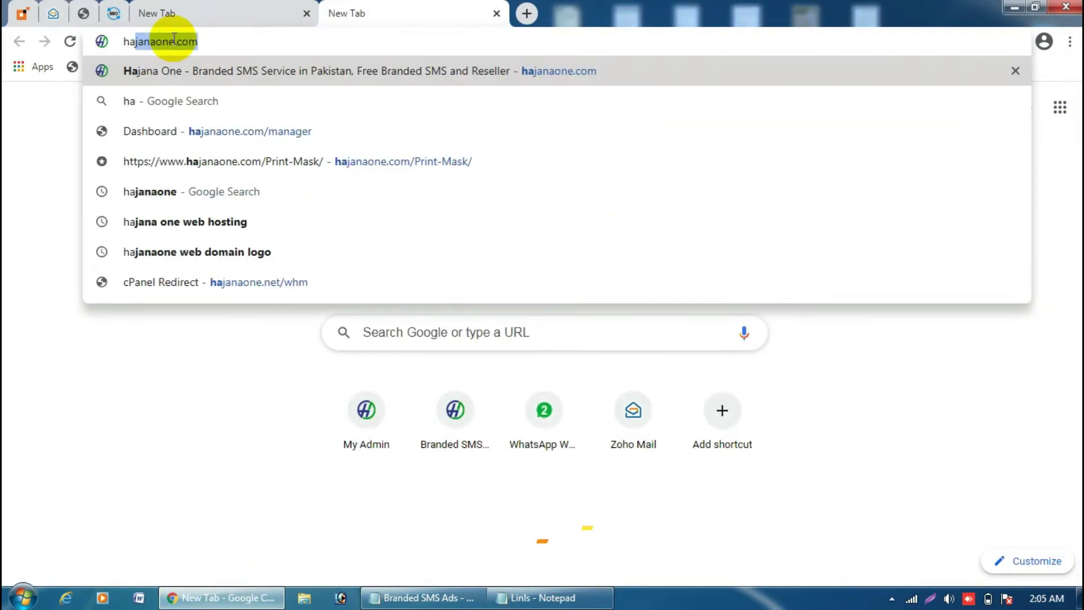
text(j)
key(Return)
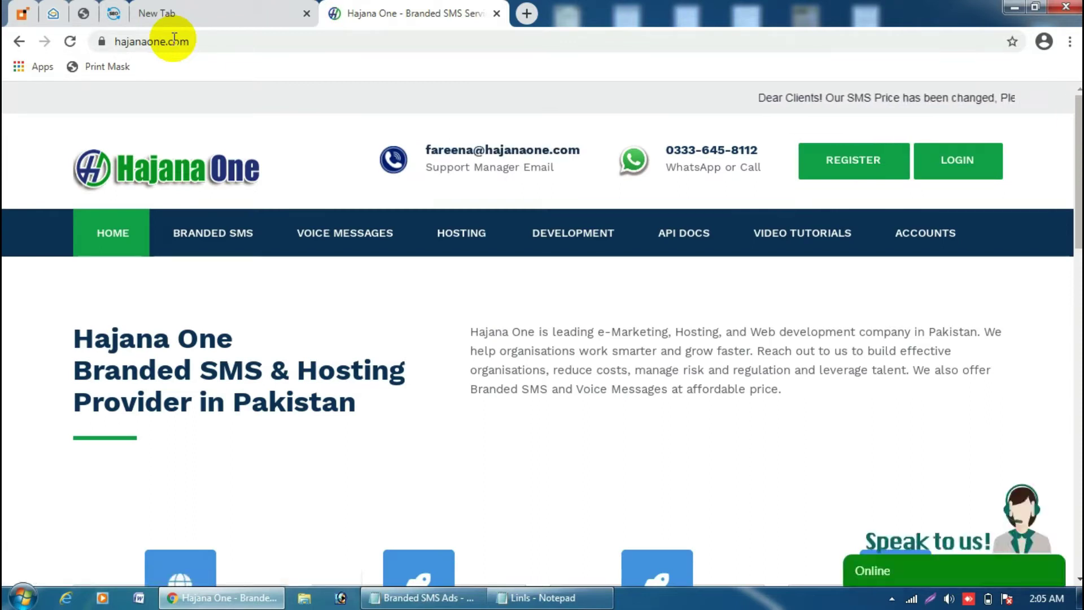
Reach the login page and fill in the saved fareena username.
click(965, 168)
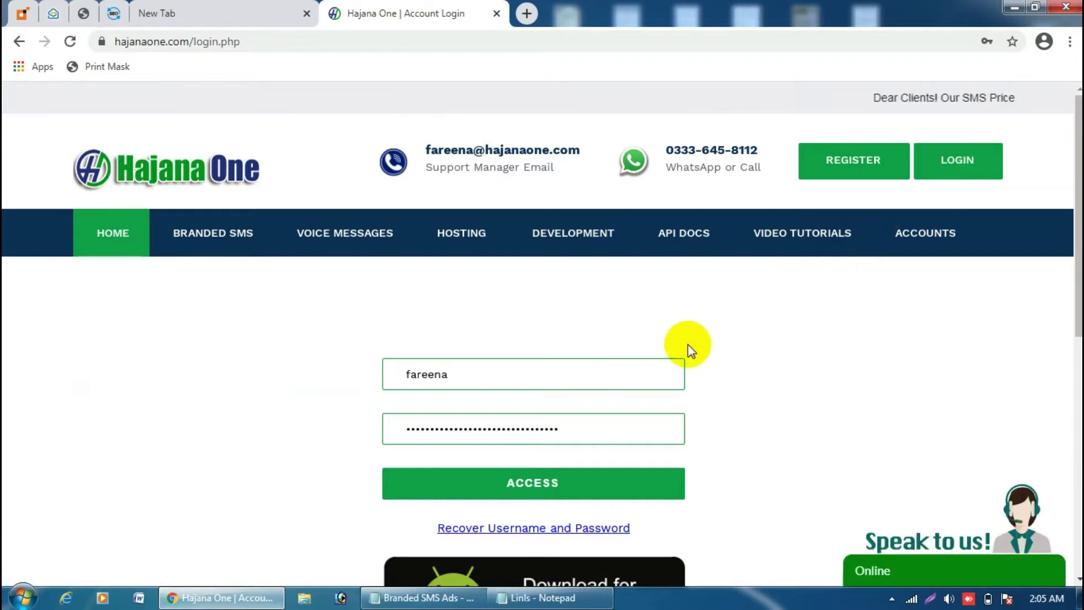
click(536, 377)
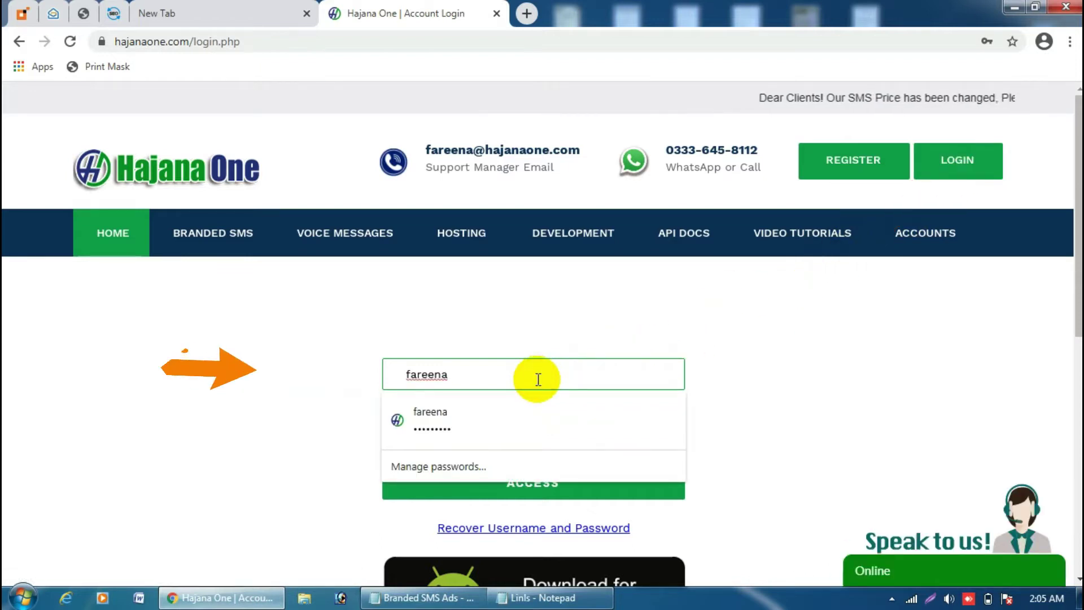
key(BackSpace)
key(BackSpace)
key(BackSpace)
key(BackSpace)
text(far)
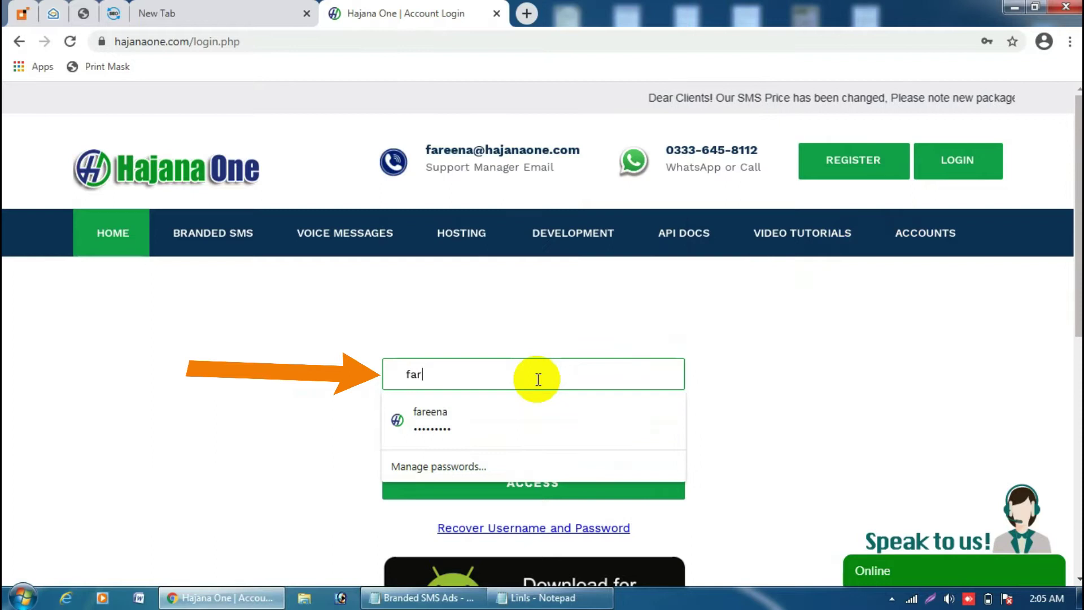
text(eena)
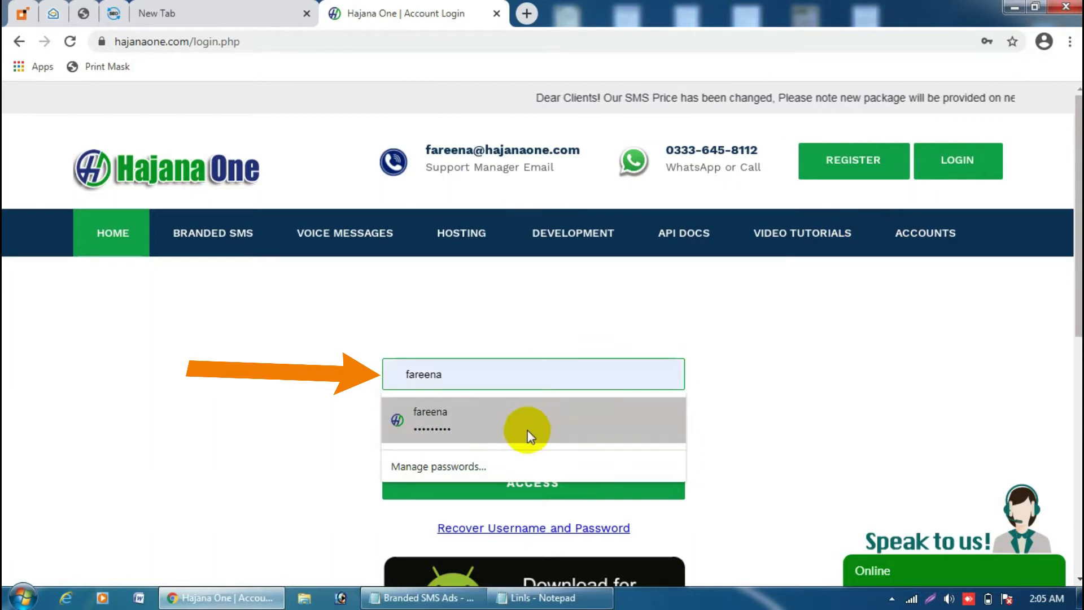
click(527, 428)
Retype the password and sign in to the client dashboard.
click(513, 432)
key(BackSpace)
key(BackSpace)
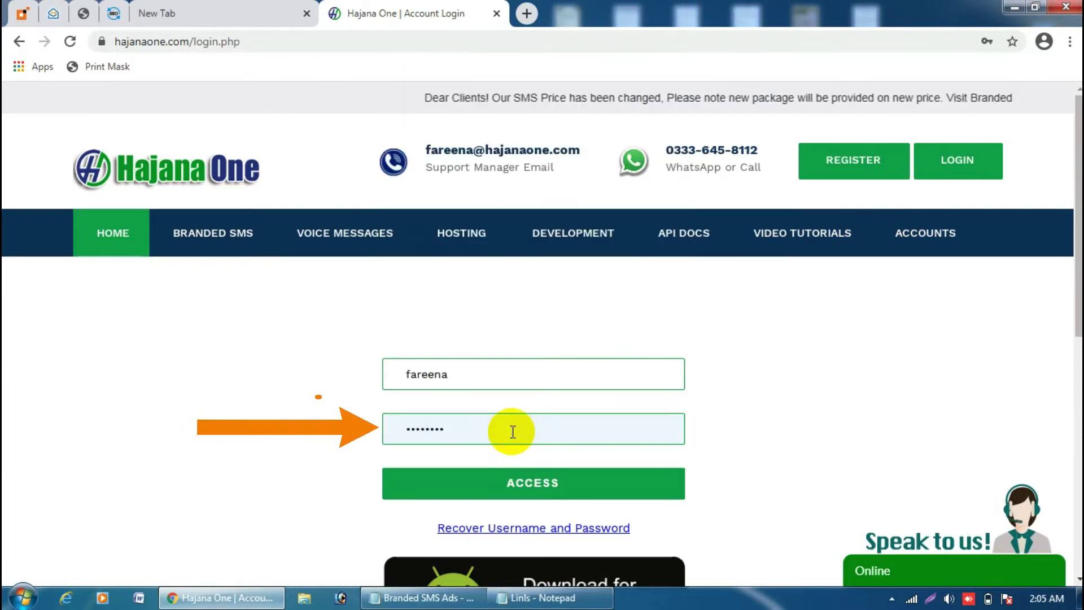
key(BackSpace)
key(BackSpace)
key(BackSpace)
key(BackSpace)
key(BackSpace)
key(BackSpace)
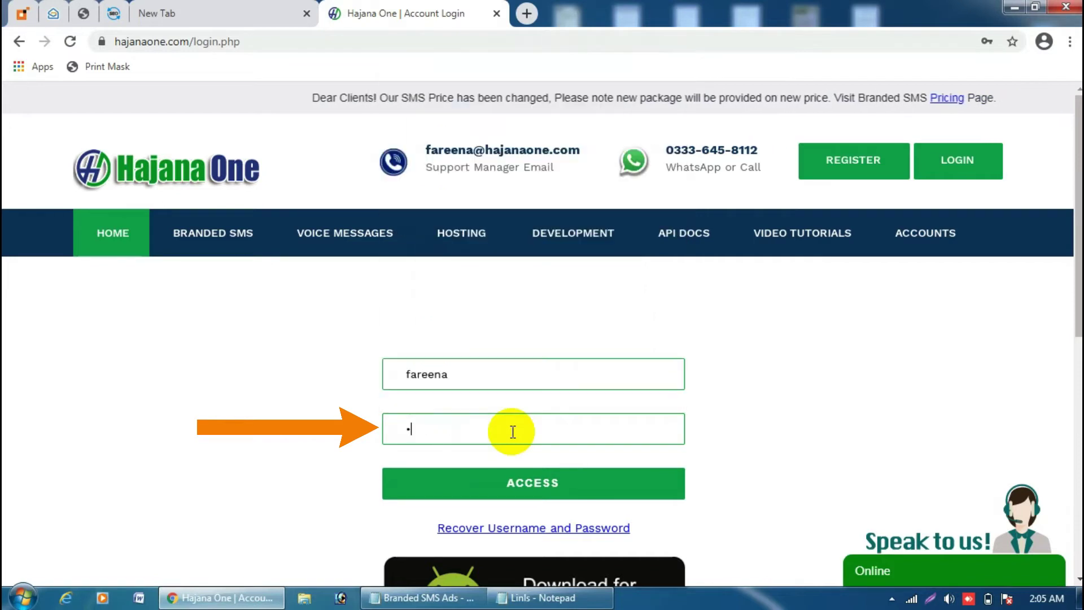
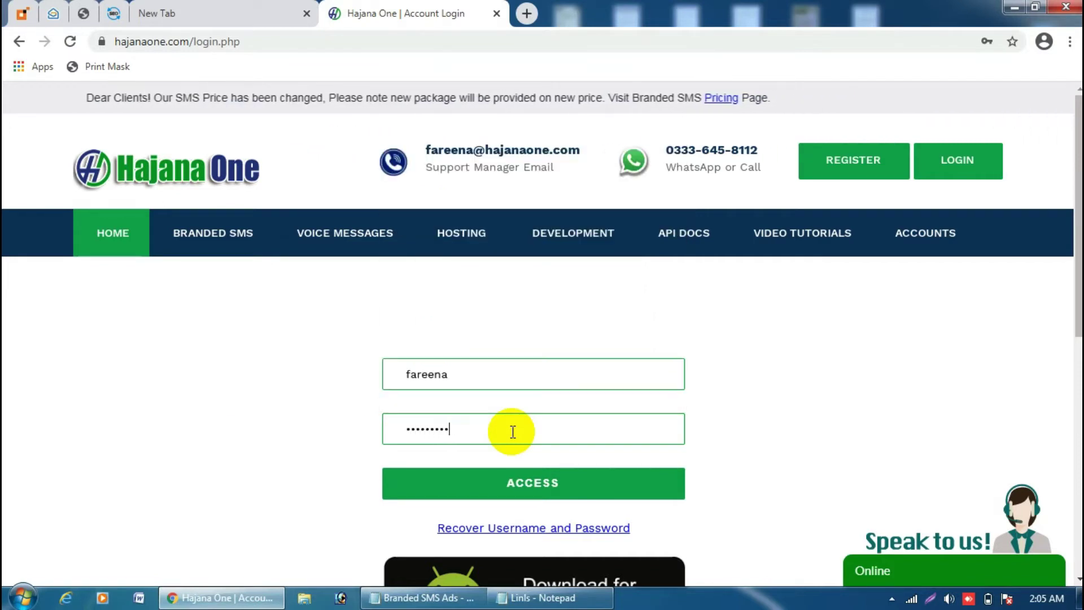
click(551, 487)
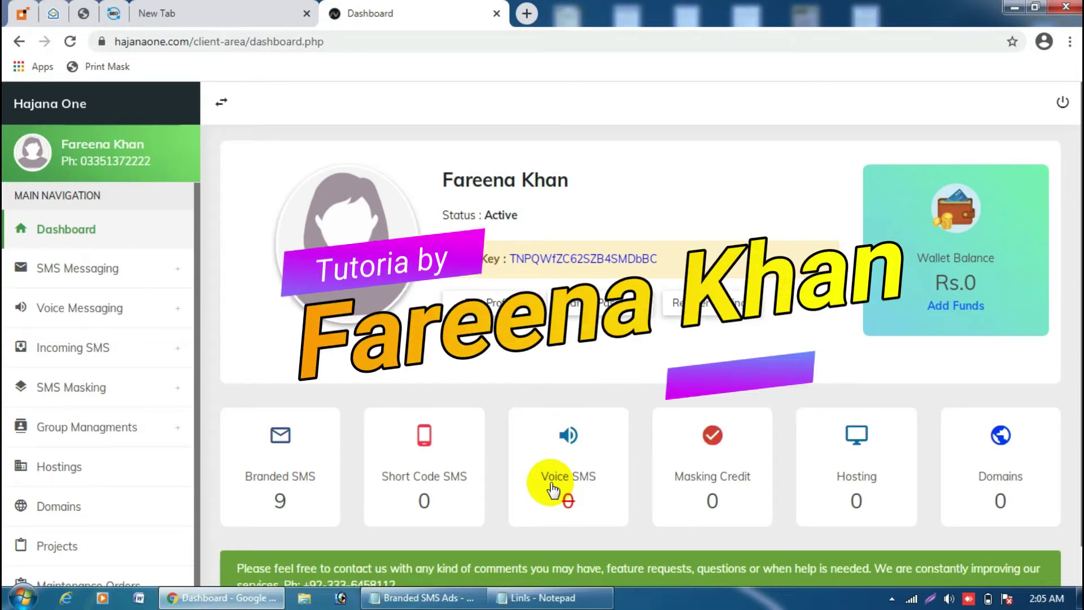
Expand Voice Messaging in the sidebar and go to the Voice Overs list.
click(118, 313)
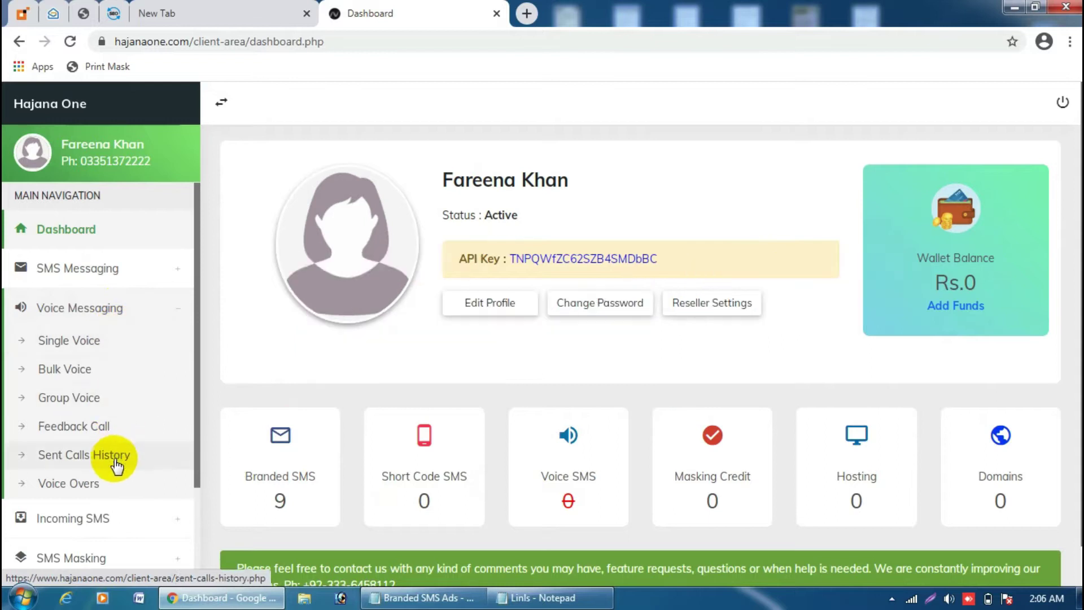
click(93, 495)
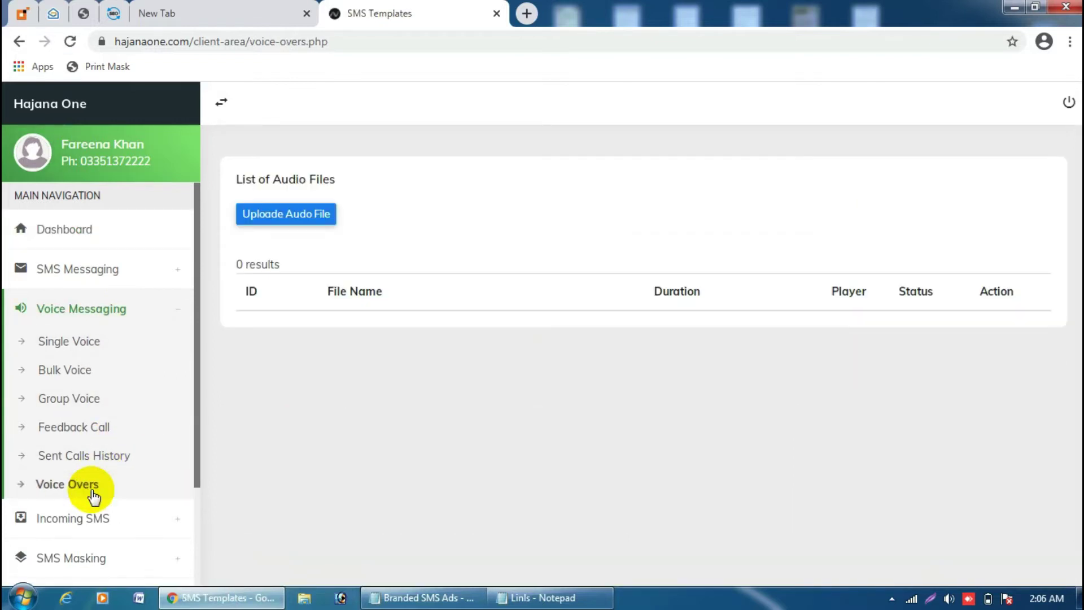
Start an audio upload named Fareena and bring up the file chooser.
click(301, 215)
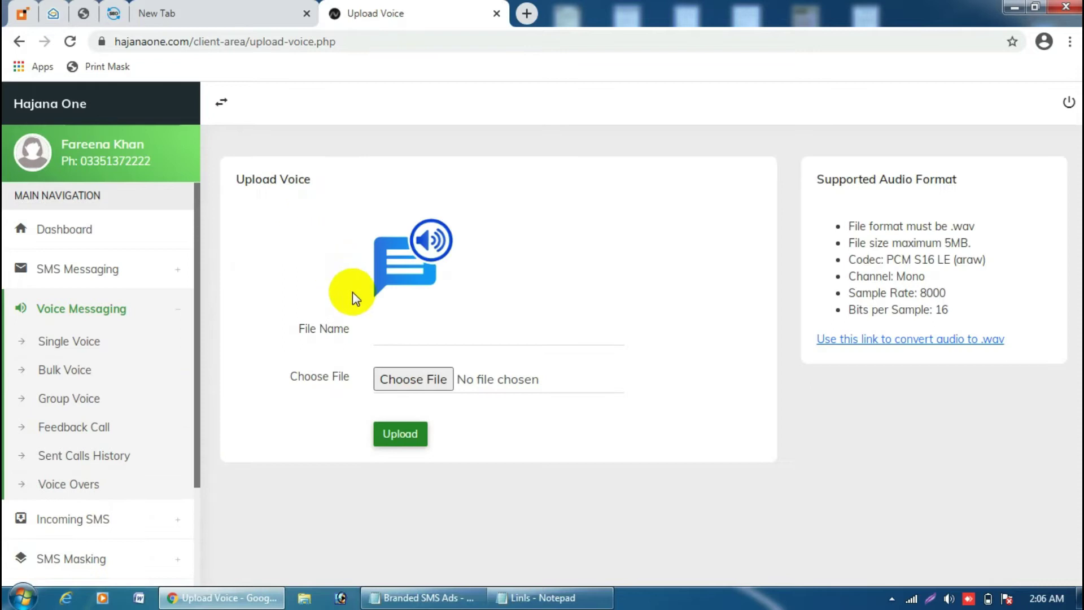
click(391, 331)
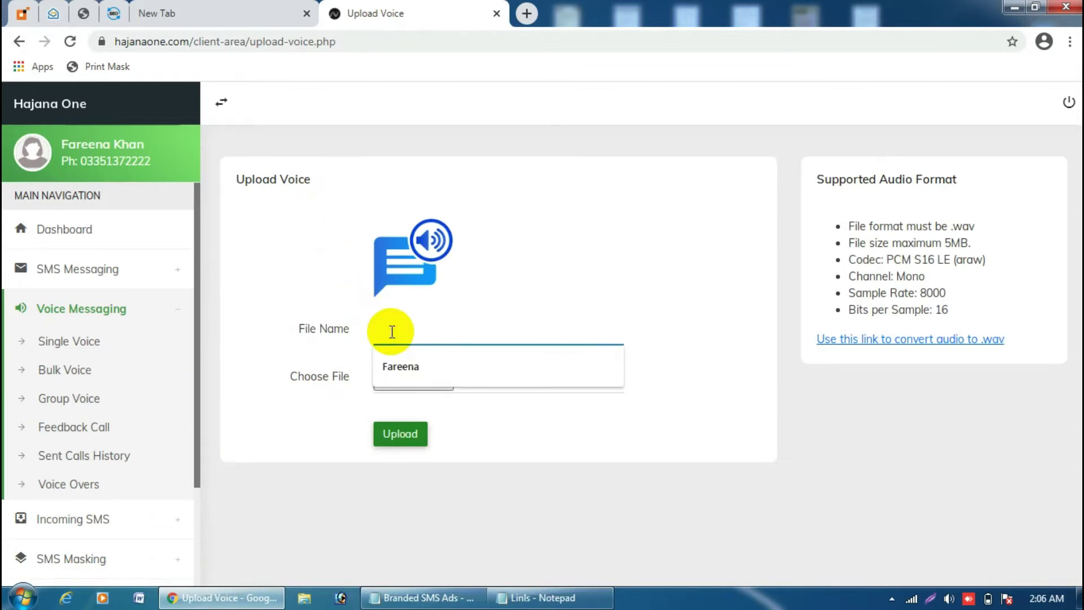
click(413, 366)
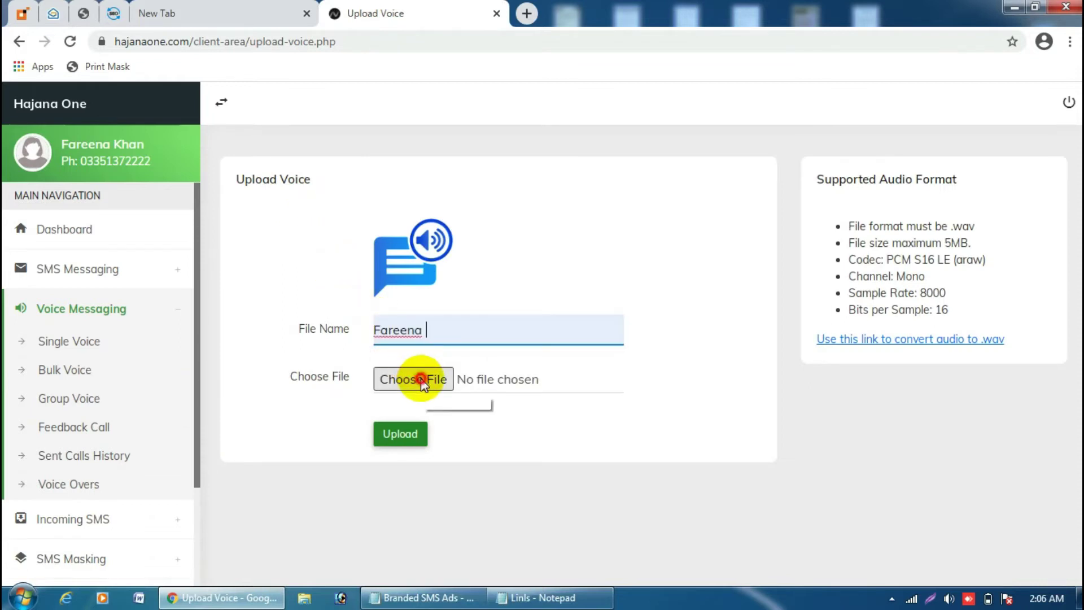
click(421, 379)
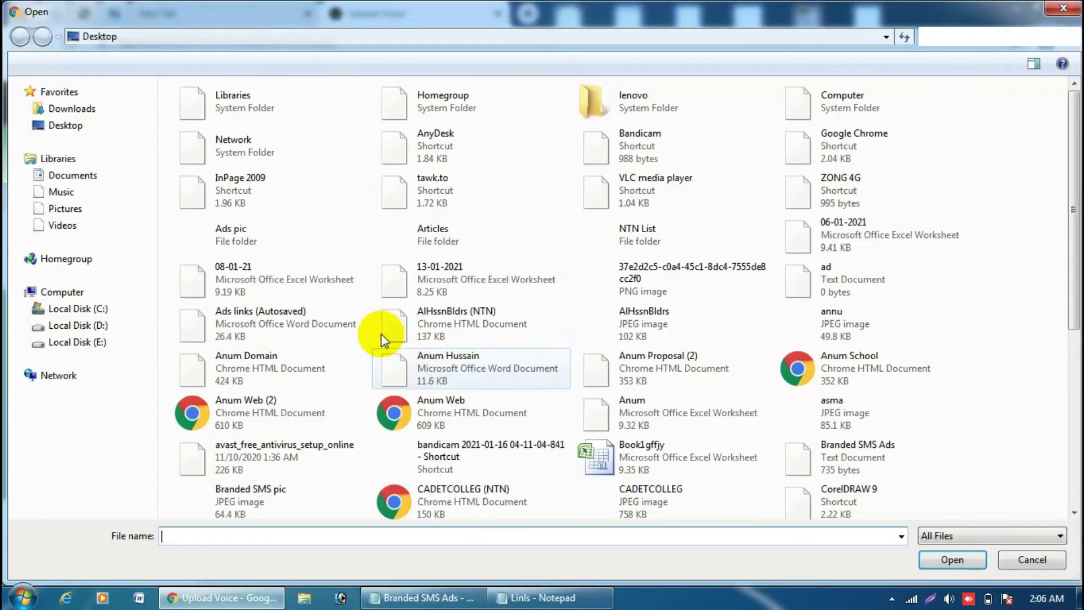
Attach the Voice Over wave sound file from the Desktop to the upload form.
click(93, 121)
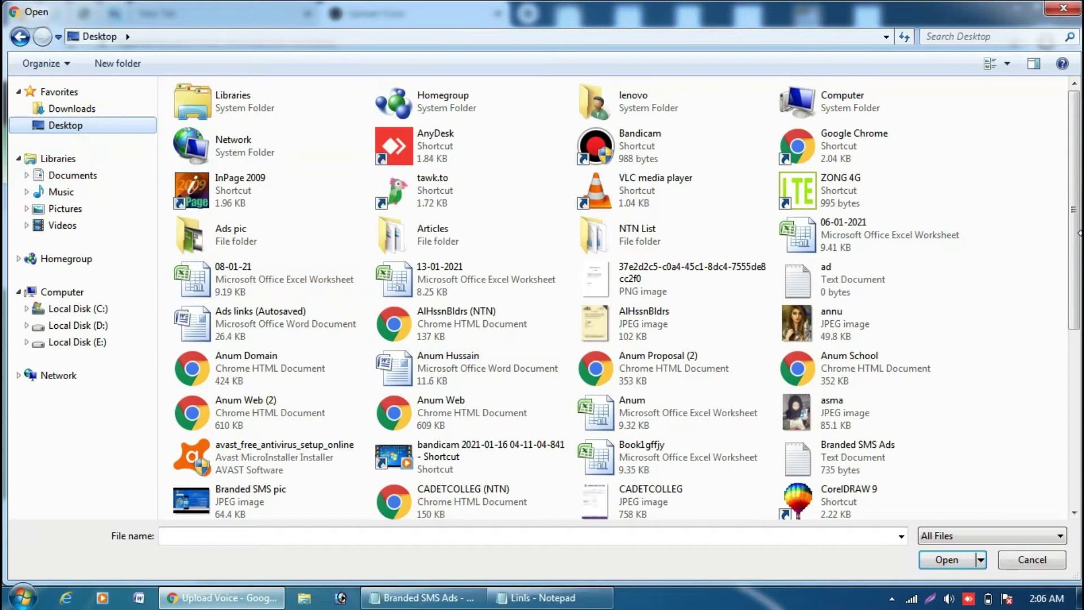
scroll(883, 279, down, 2)
scroll(562, 327, down, 5)
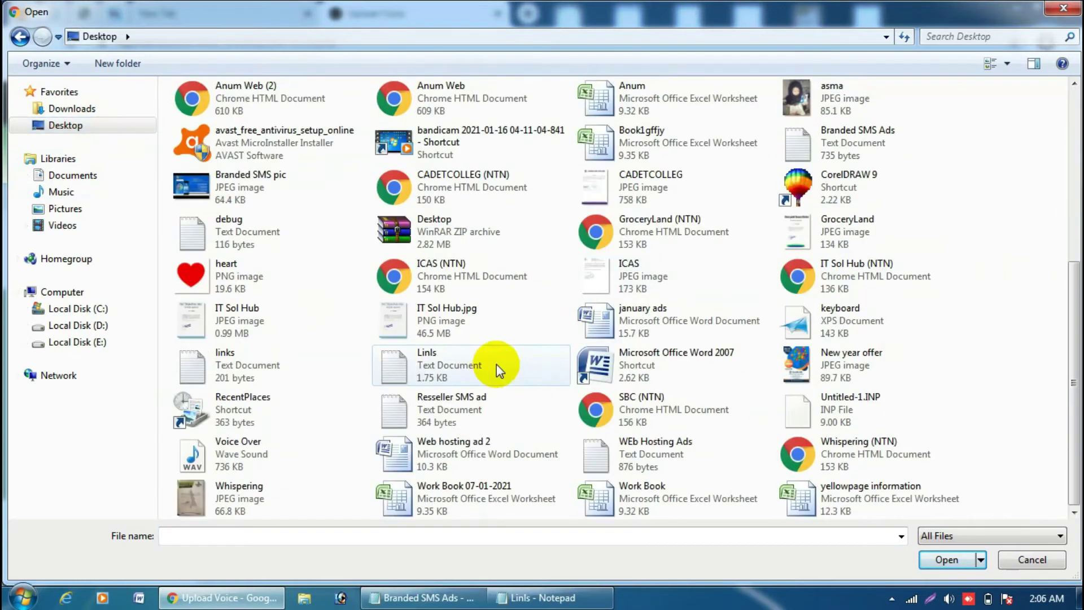
double_click(201, 465)
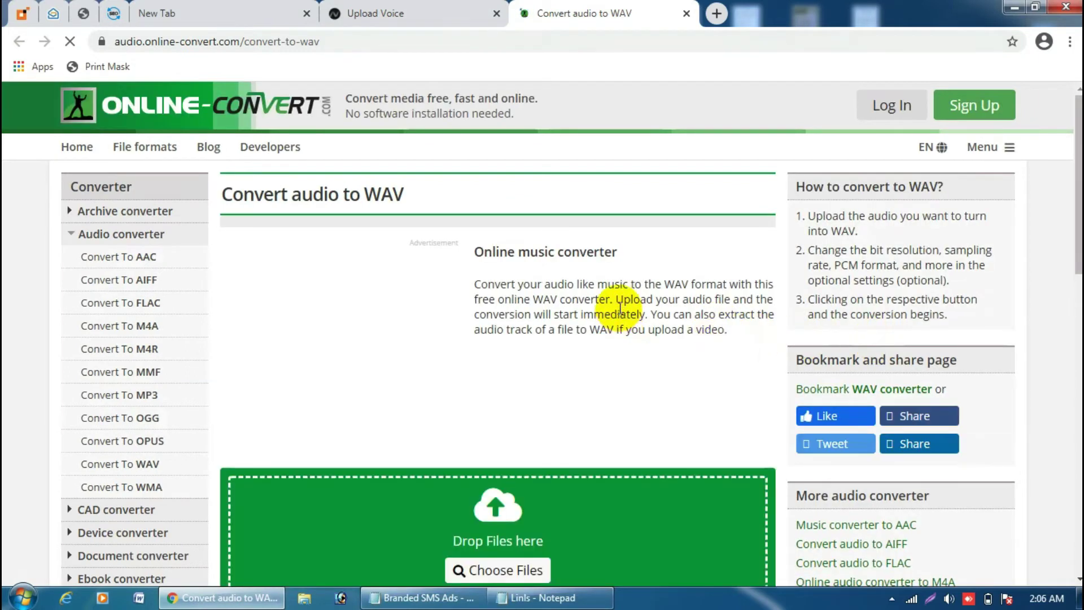
scroll(621, 307, down, 3)
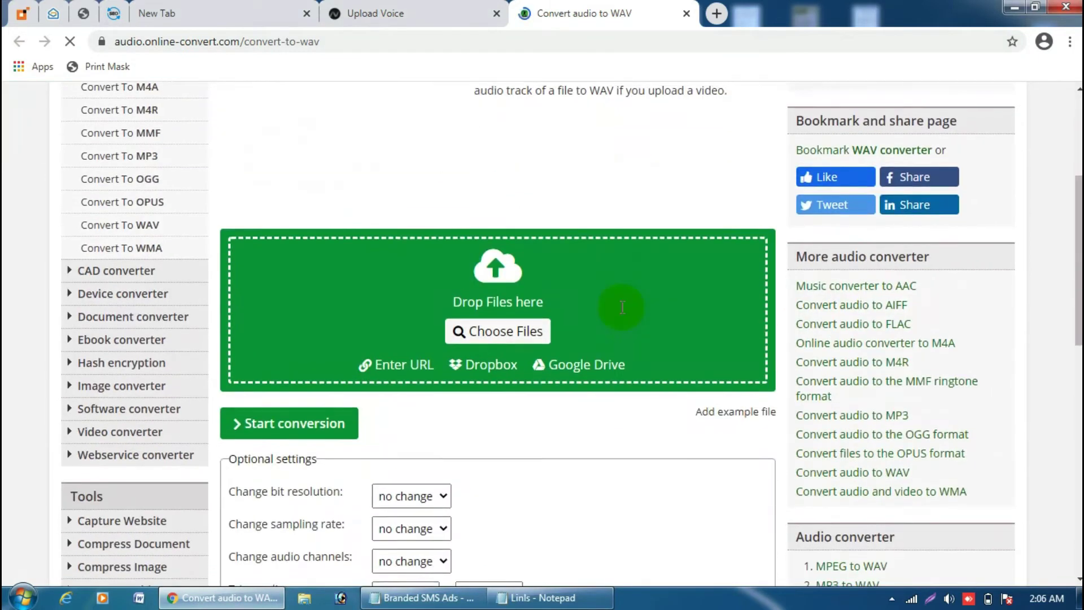
scroll(620, 313, down, 2)
scroll(620, 312, down, 1)
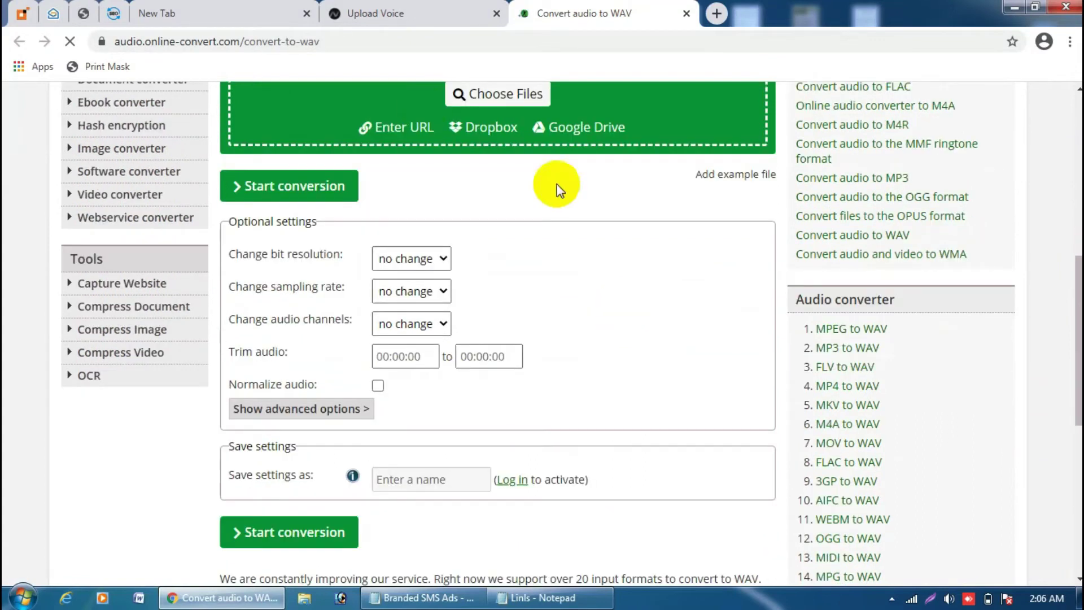
Try a conversion on the WAV converter page, then return to Hajana One's Single Voice form.
click(255, 190)
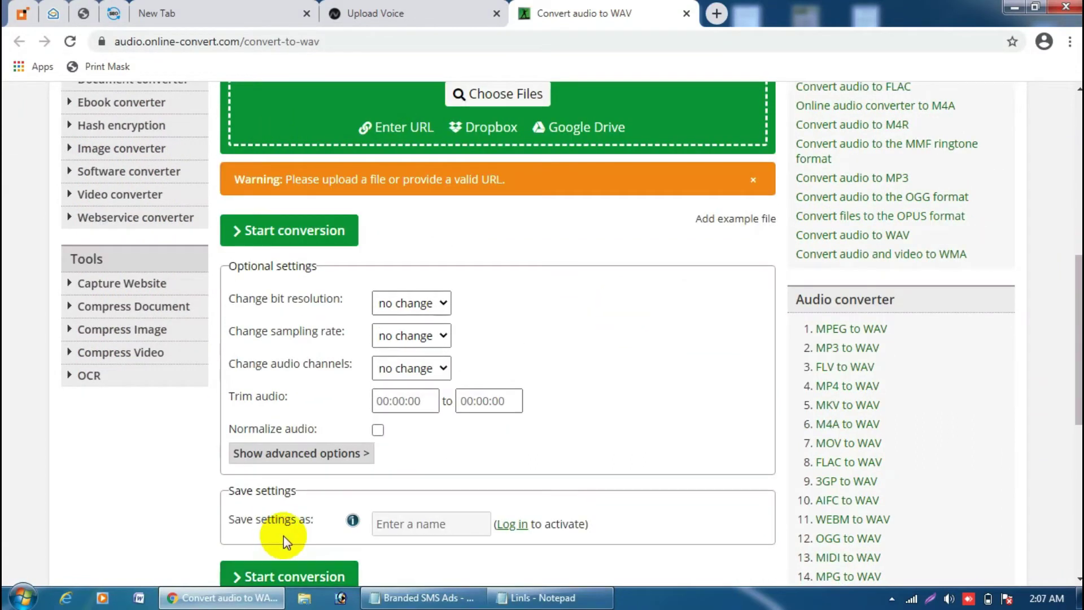
click(380, 15)
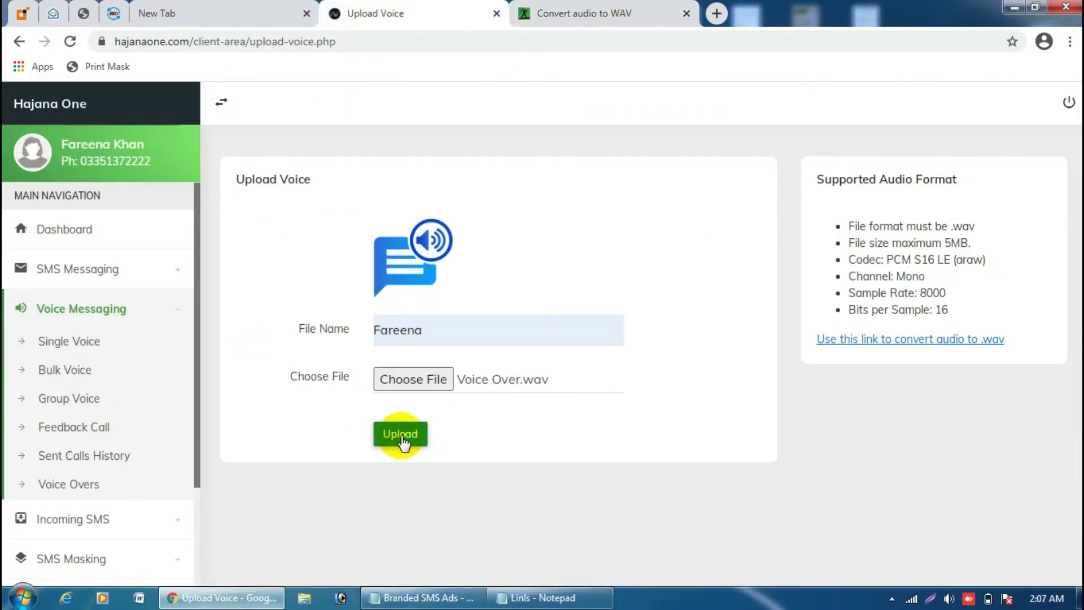
click(91, 340)
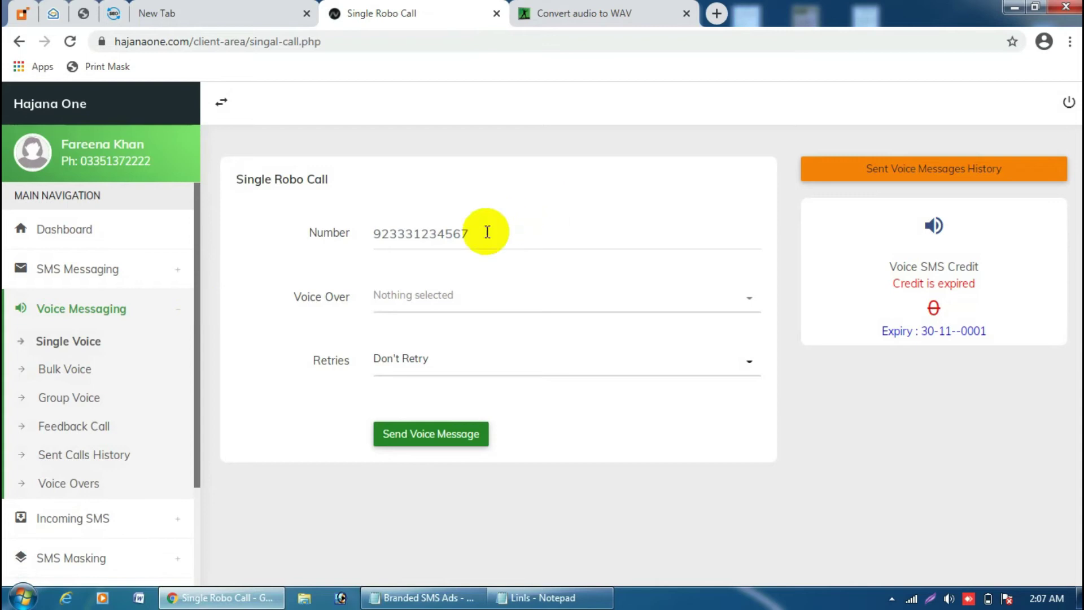
click(438, 240)
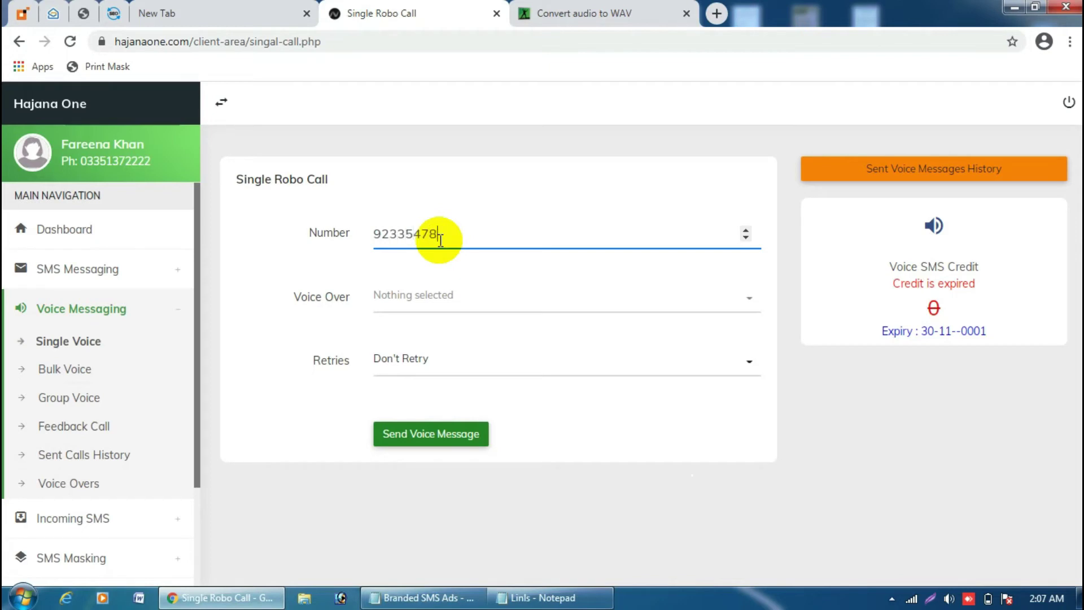
text(8115)
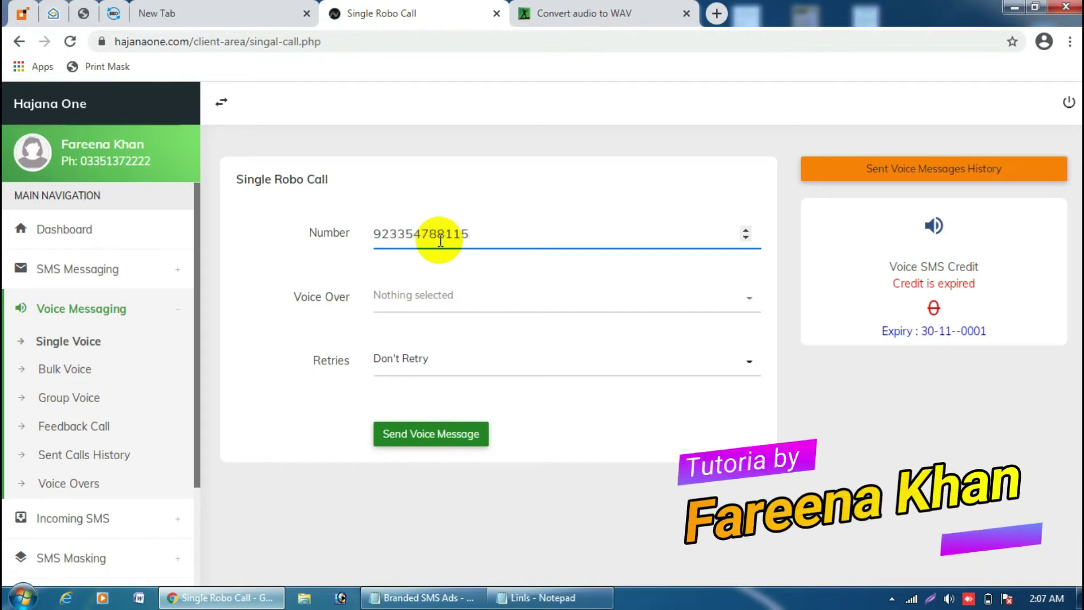
click(443, 294)
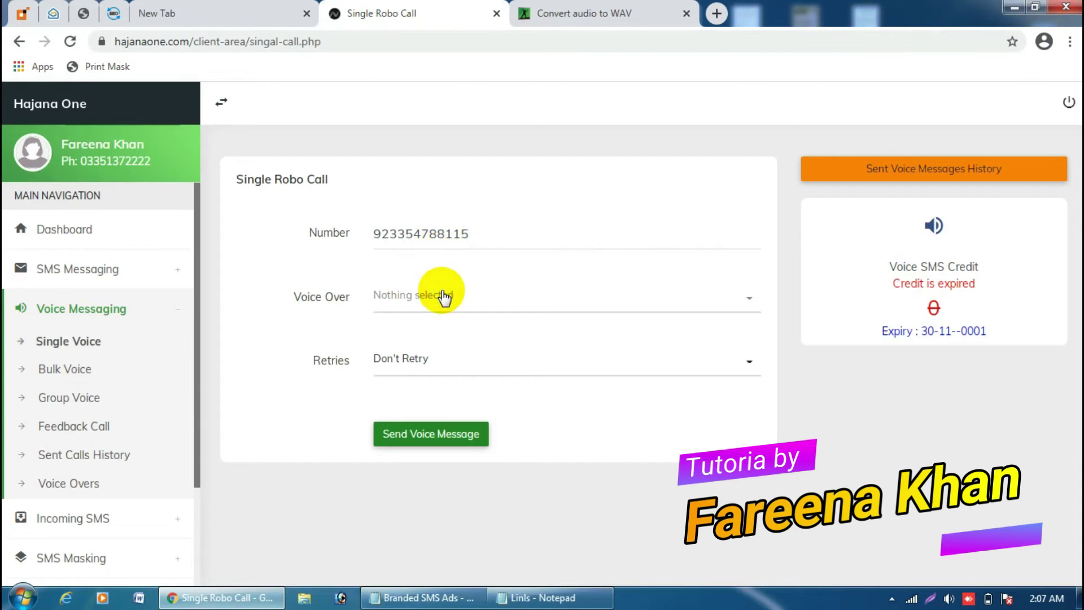
click(457, 370)
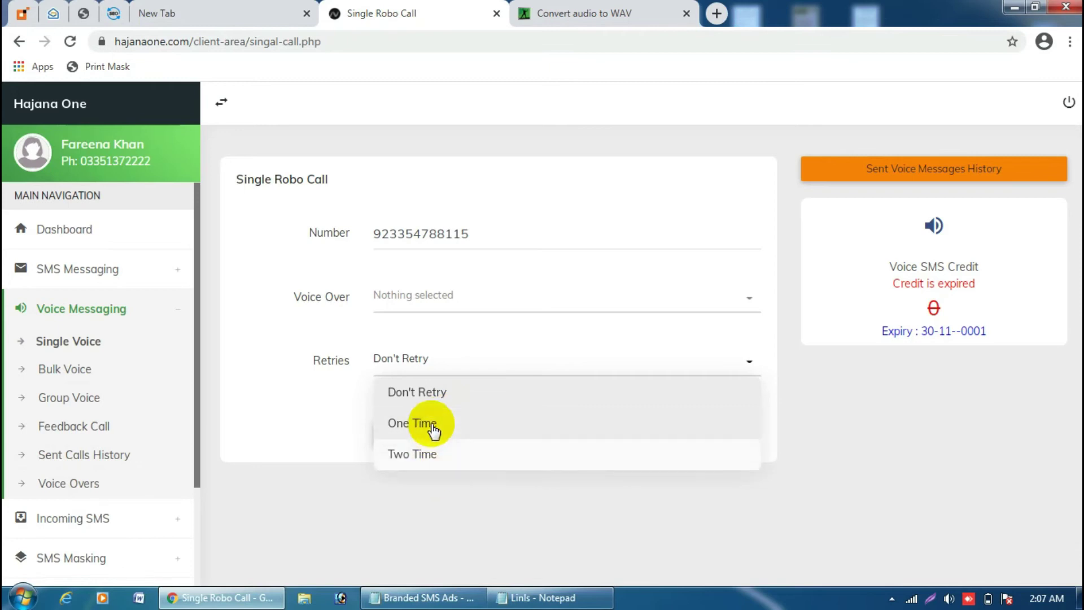
click(426, 471)
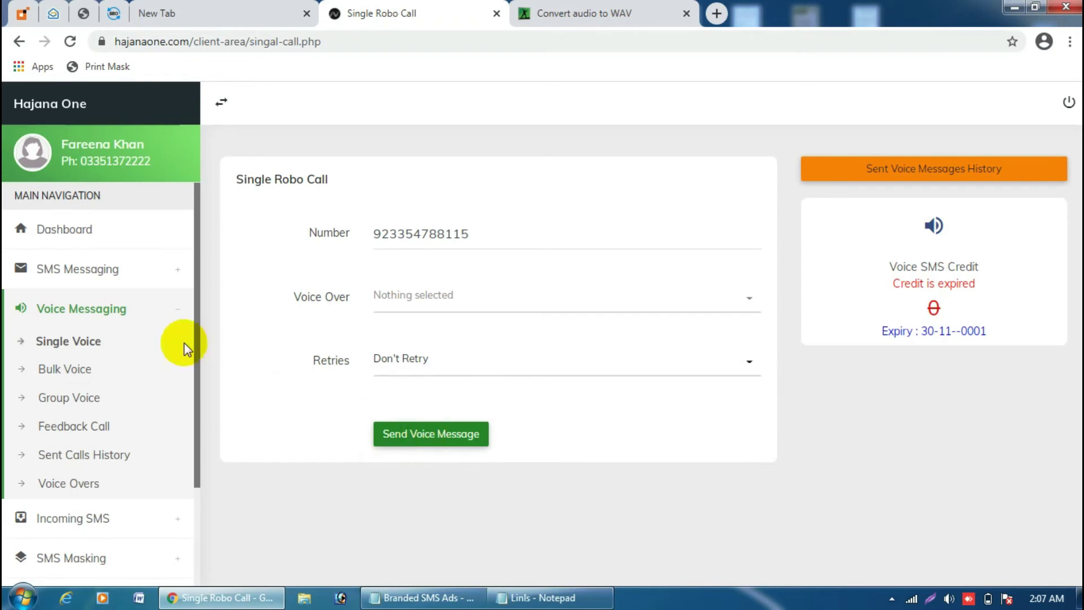
Begin the bulk robo-call number list with 92, then move on to Group Voice.
click(90, 371)
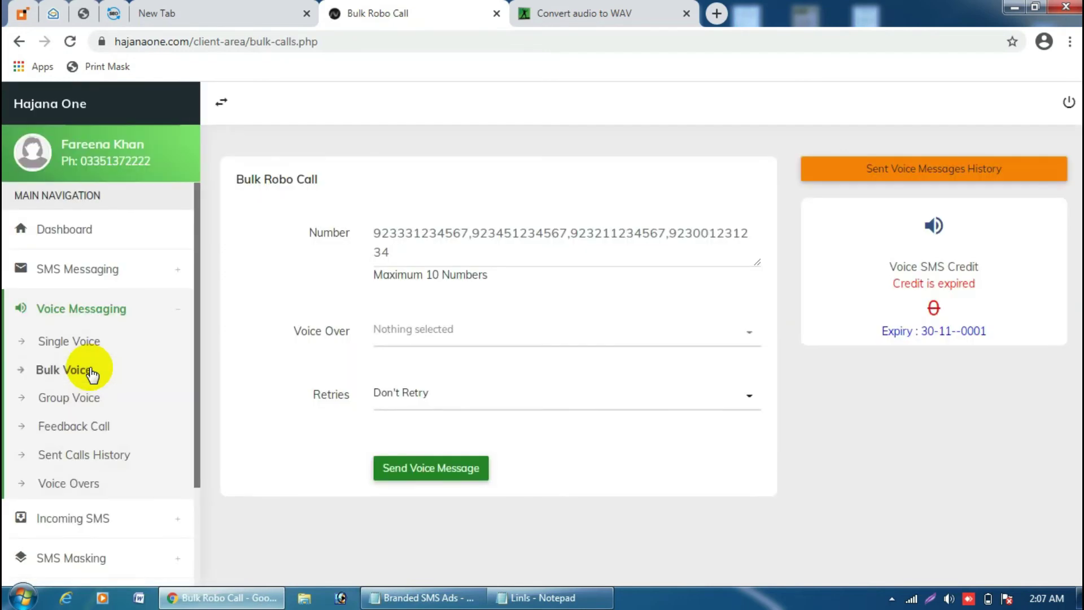
click(460, 236)
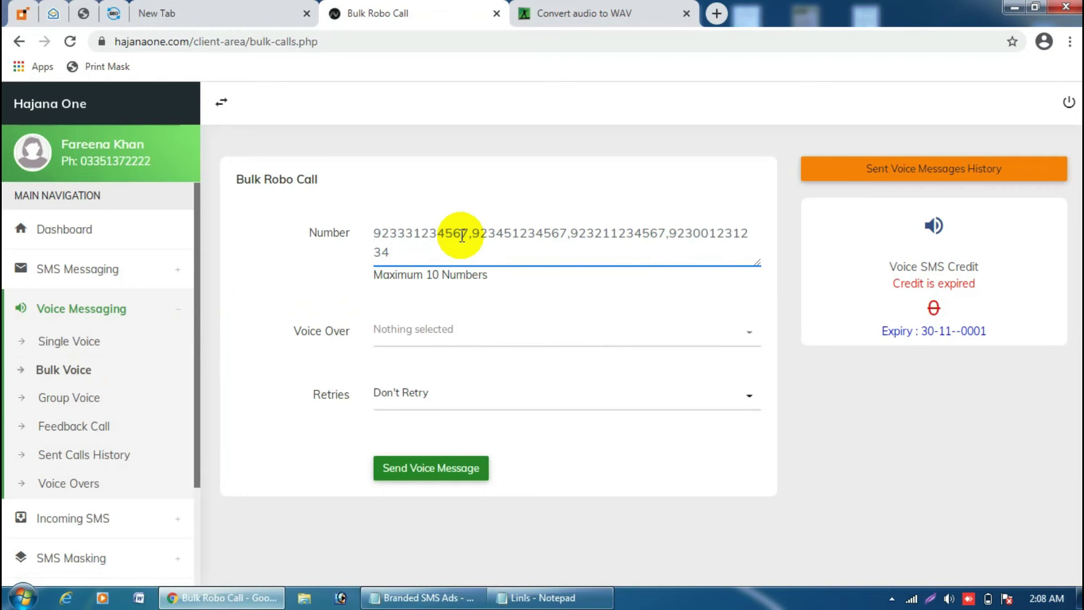
text(92)
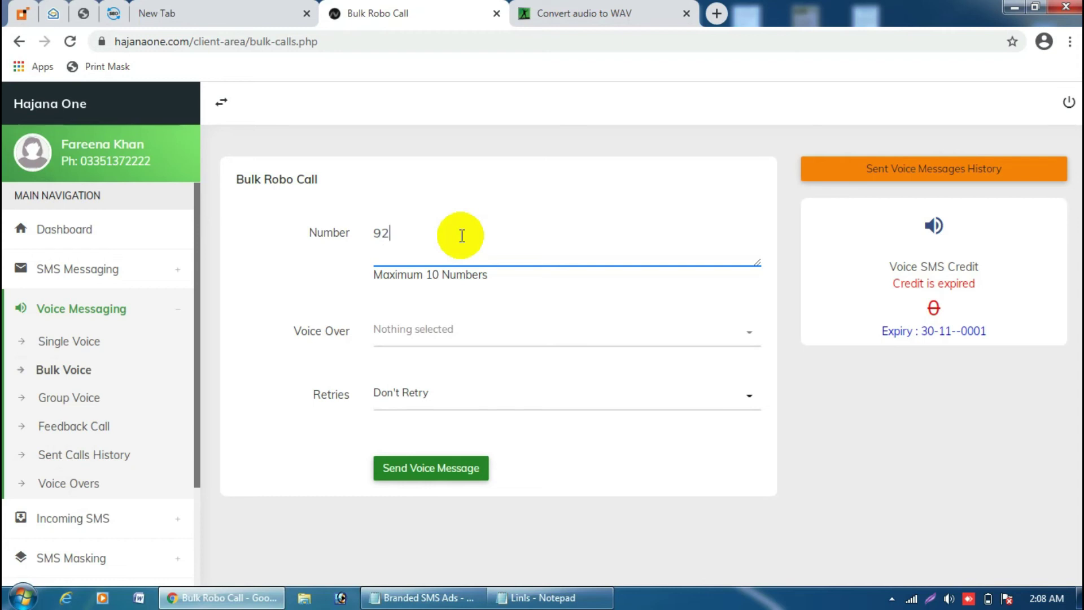
click(449, 352)
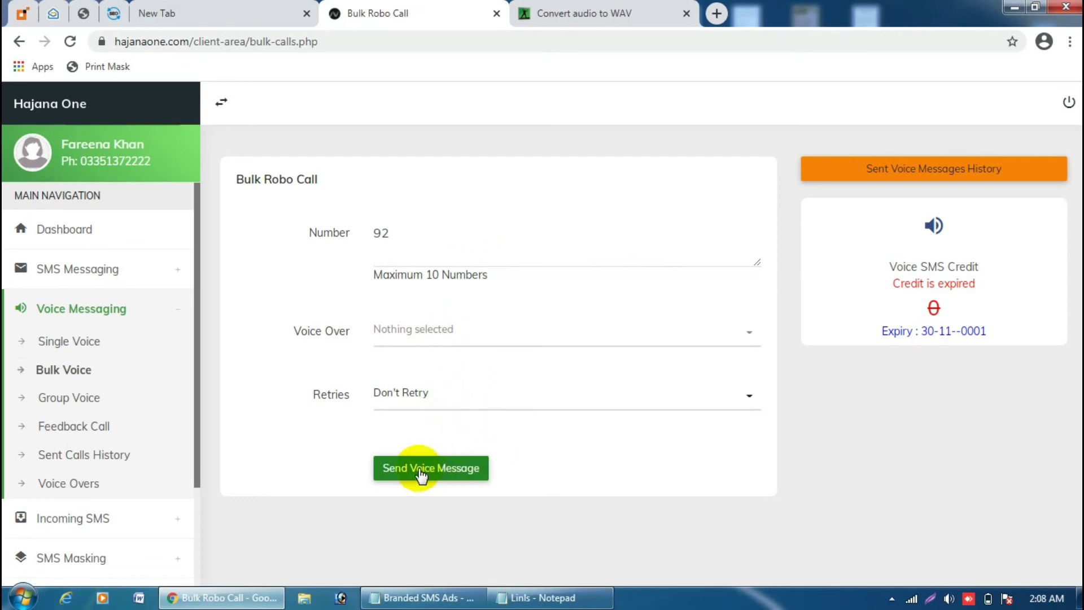
click(101, 397)
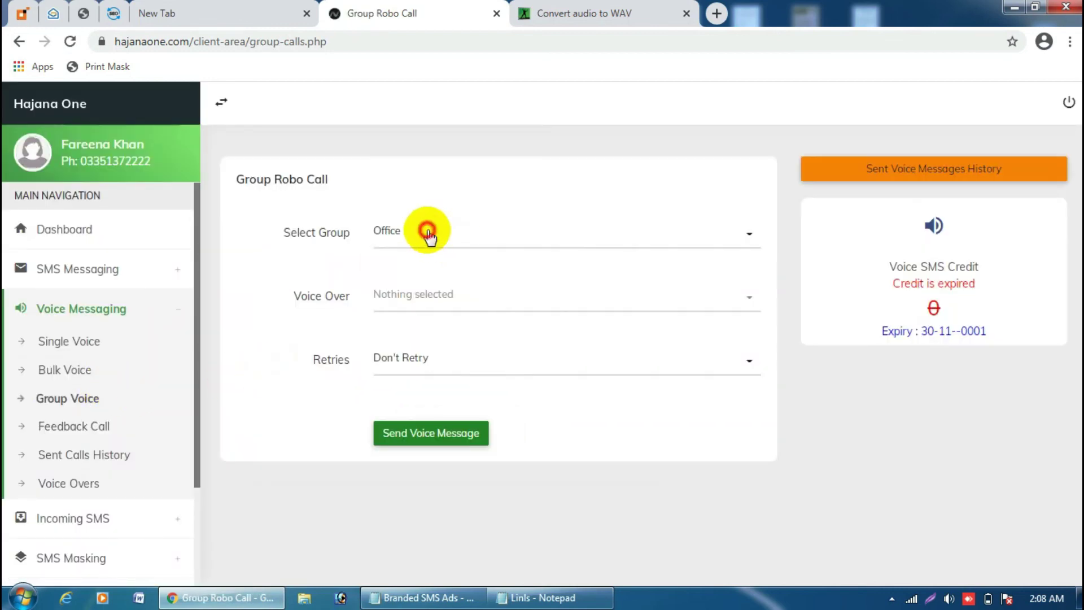
Choose the Family group for the group robo call, keeping retries at Don't Retry.
click(428, 233)
click(446, 296)
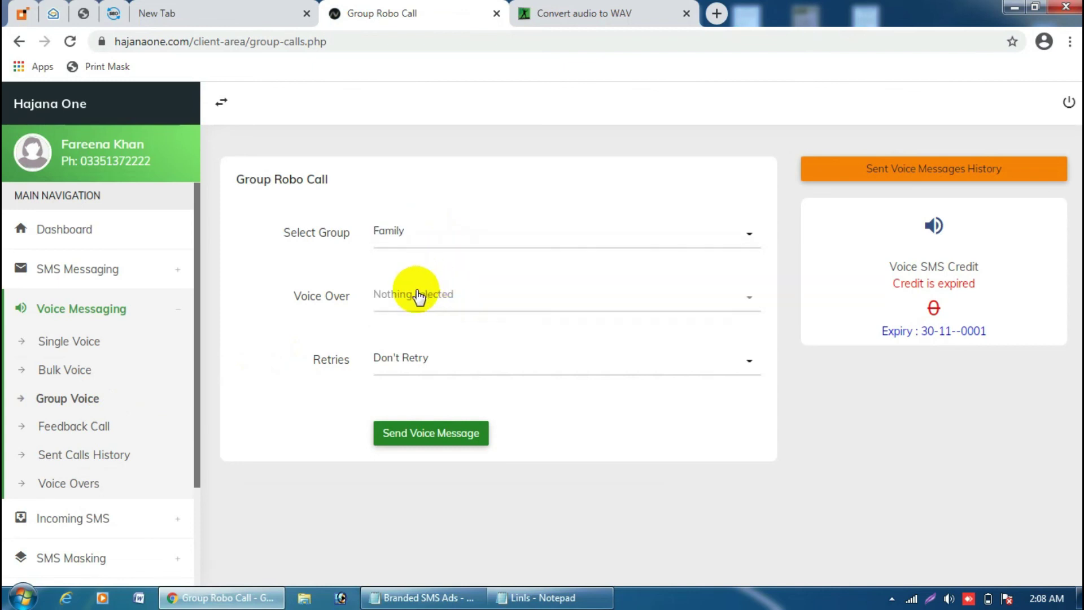
click(447, 359)
click(505, 500)
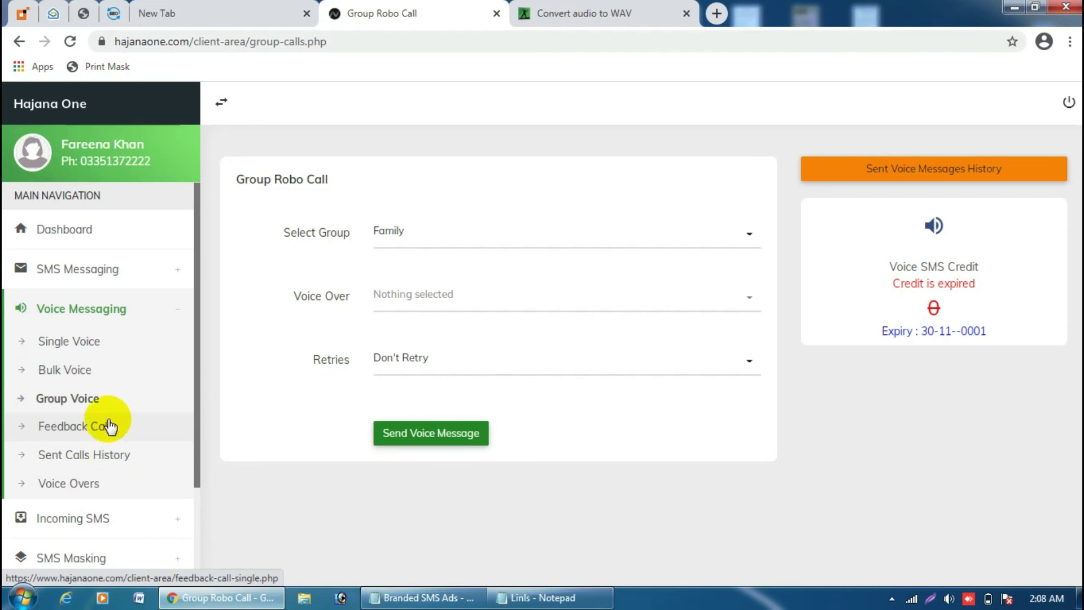
Show the Sent Calls History of voice messages.
click(102, 457)
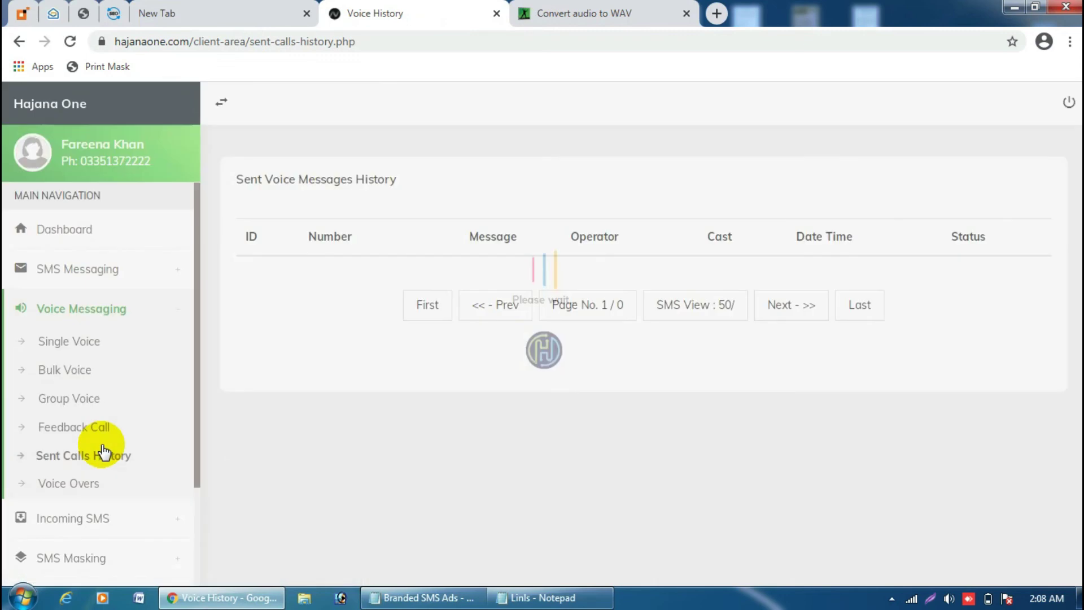